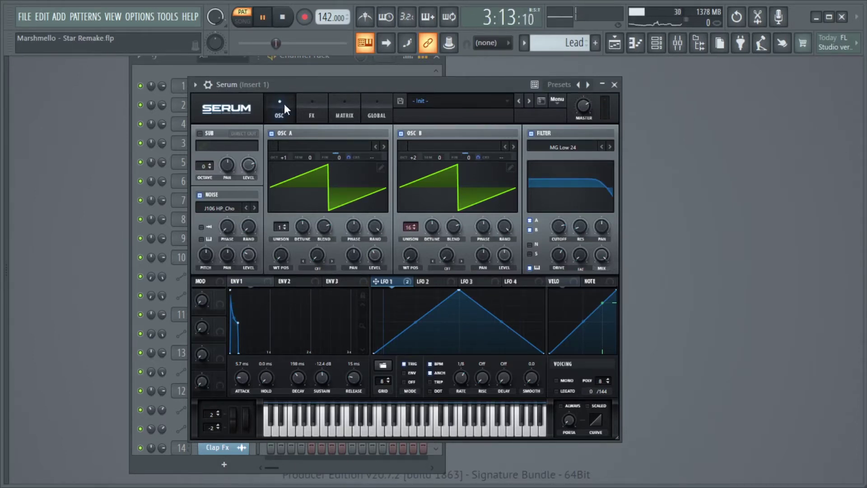
Step: Review the effects and oscillator settings of the Lead pattern's Serum patch, close it and stop playback
left_click(306, 116)
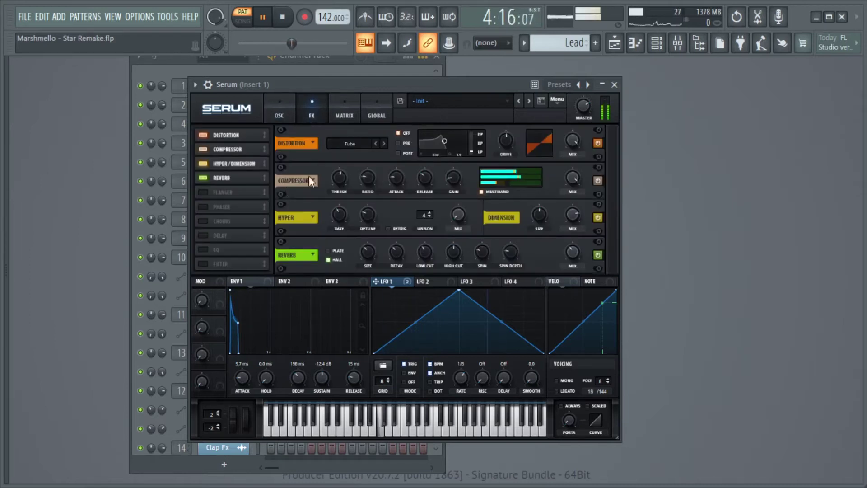
left_click(279, 113)
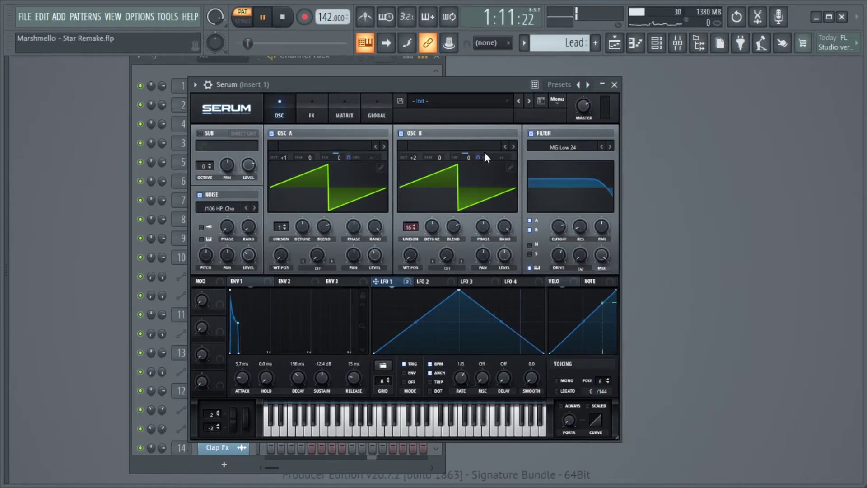
left_click(614, 85)
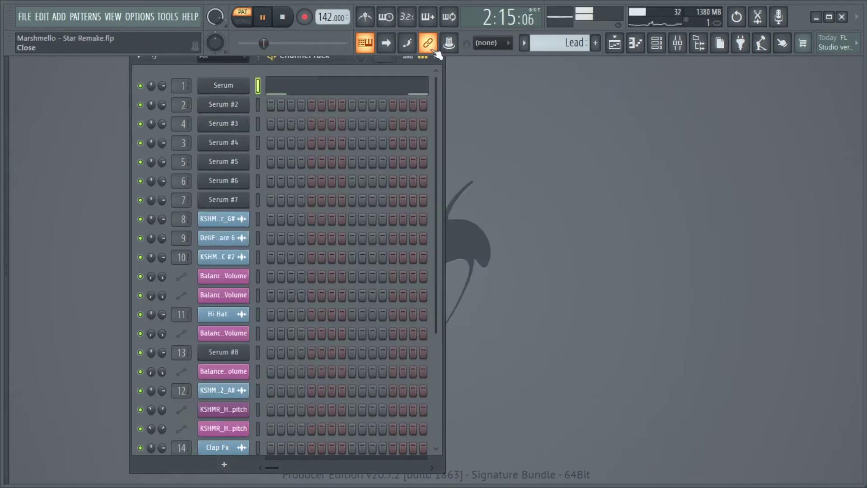
key("space")
Step: Play the Bass pattern and review the oscillator and effects settings of its Serum #2 patch
left_click(523, 43)
left_click(538, 72)
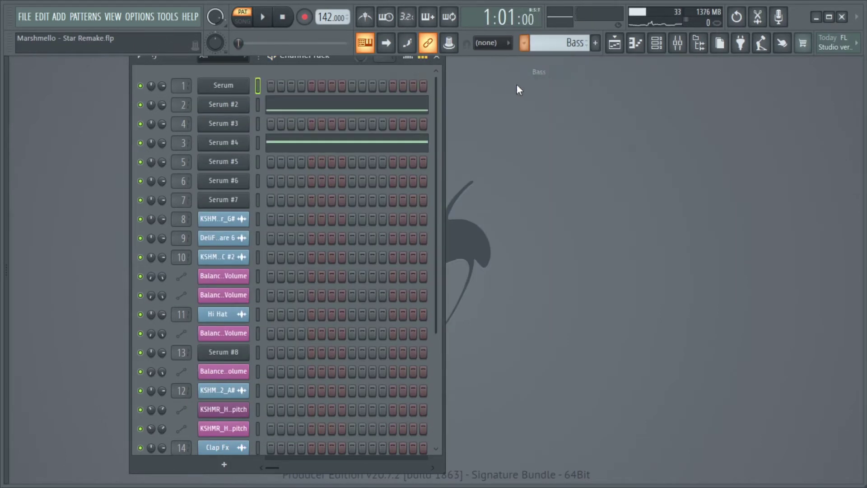
key("space")
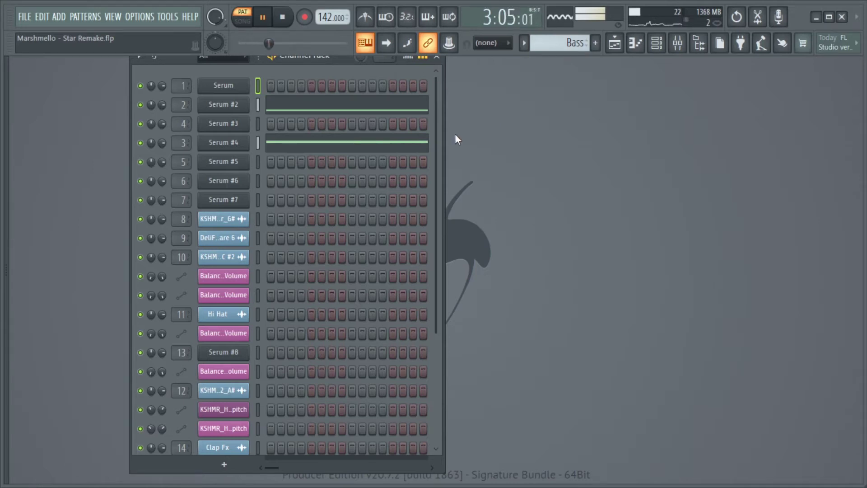
left_click(235, 105)
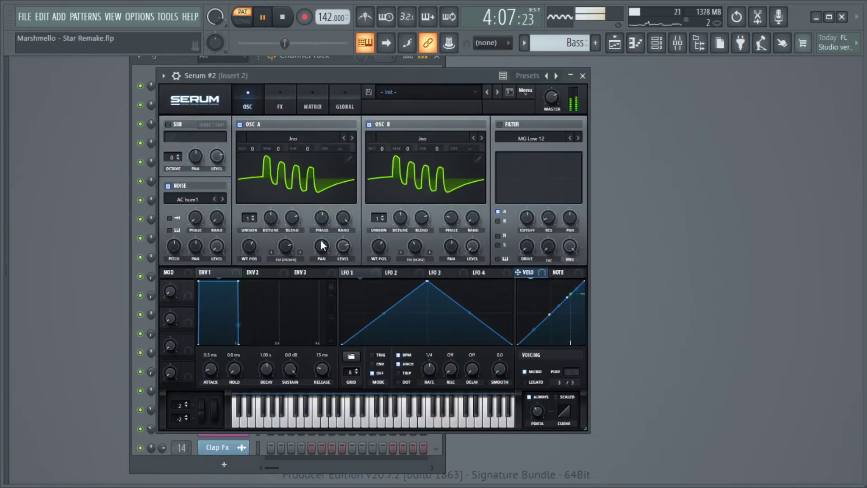
left_click(276, 95)
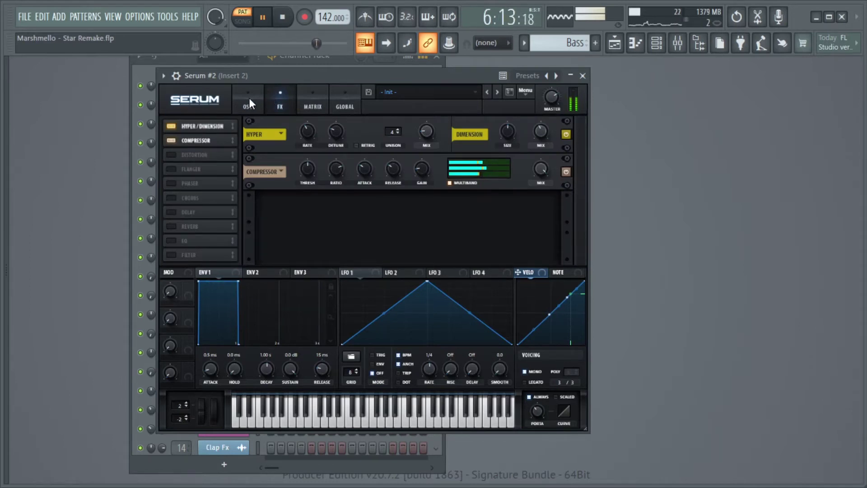
left_click(249, 99)
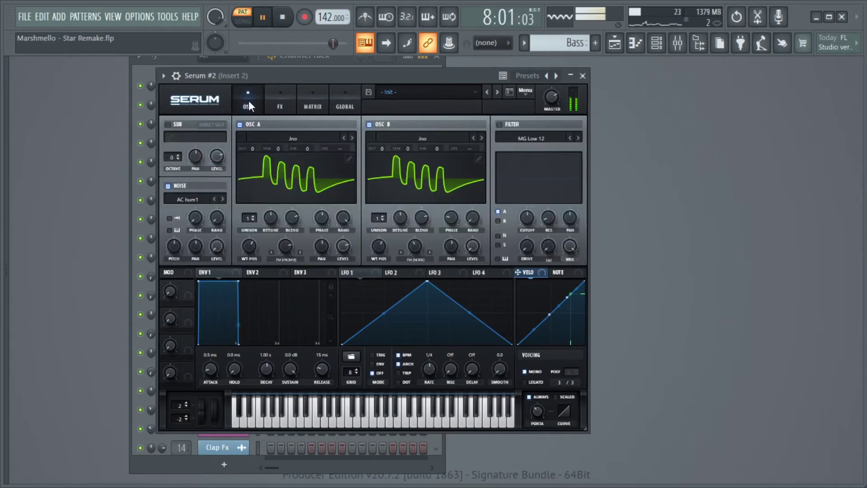
left_click(582, 75)
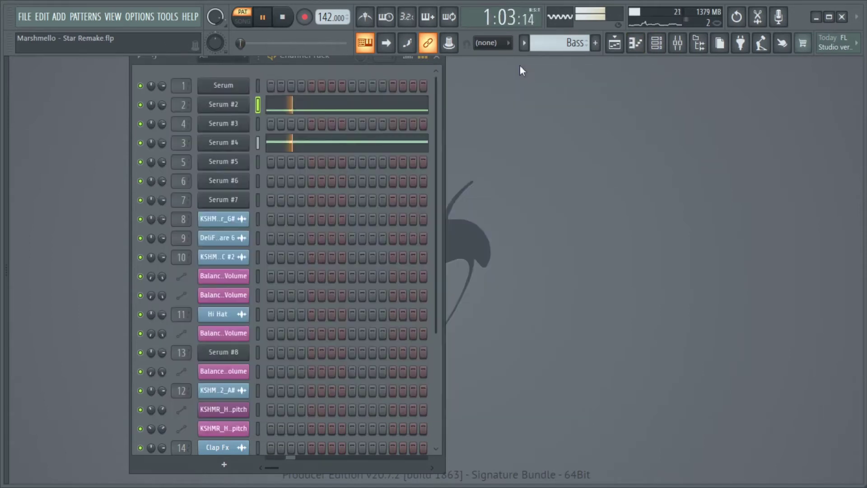
left_click(281, 23)
Step: Open the Serum #4 synth and play the Bass pattern with only that channel soloed
left_click(244, 144)
key("space")
key("space")
right_click(149, 143)
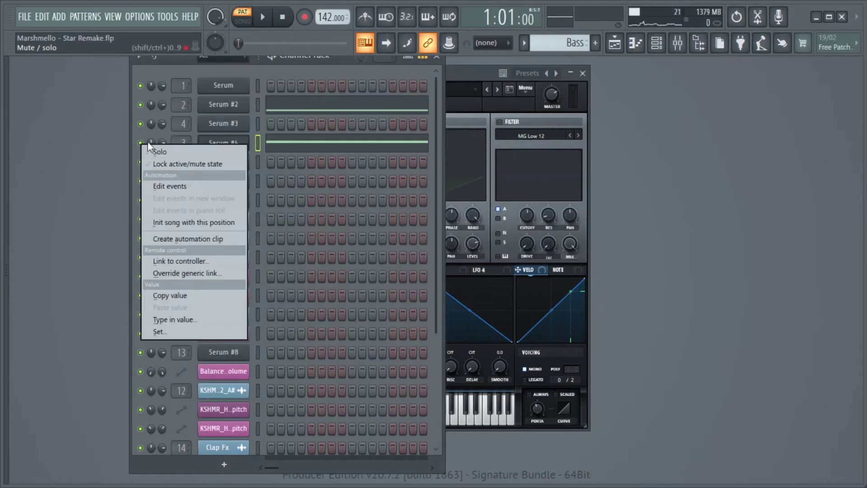
key("Escape")
key("space")
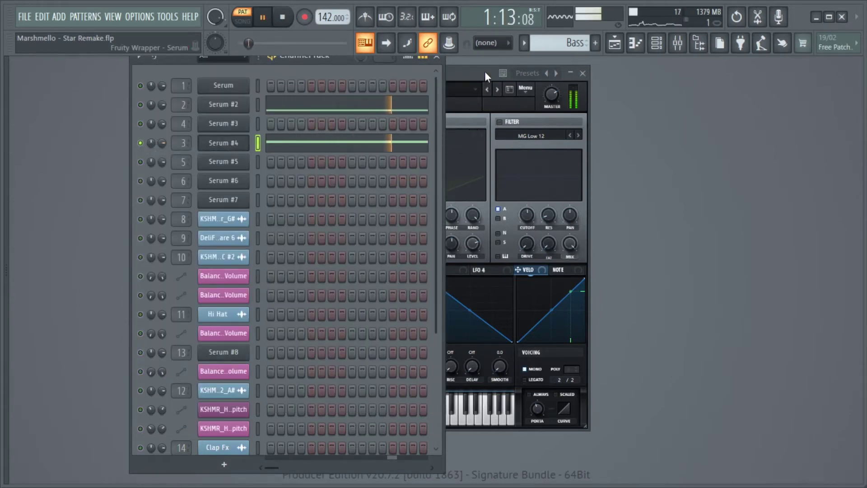
Step: Inspect the full Serum #4 patch, close it and unsolo the channel with playback stopped
left_click_drag(484, 71, 631, 74)
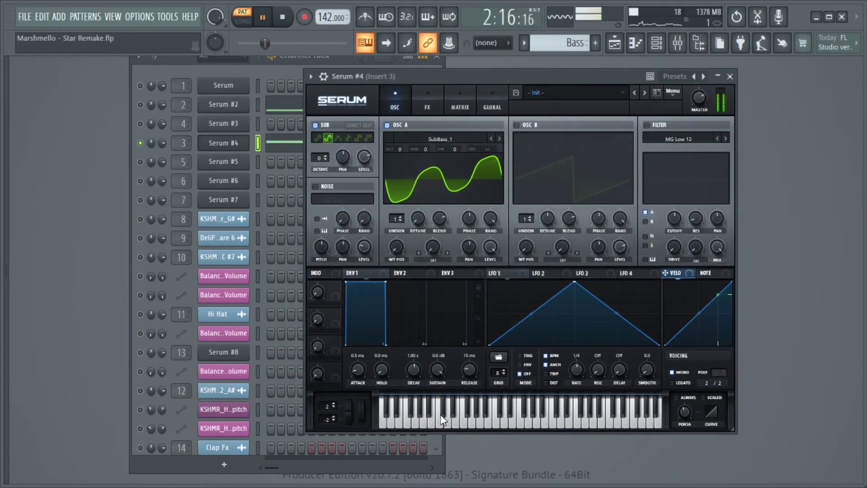
left_click(730, 76)
right_click(141, 145)
key("Escape")
key("space")
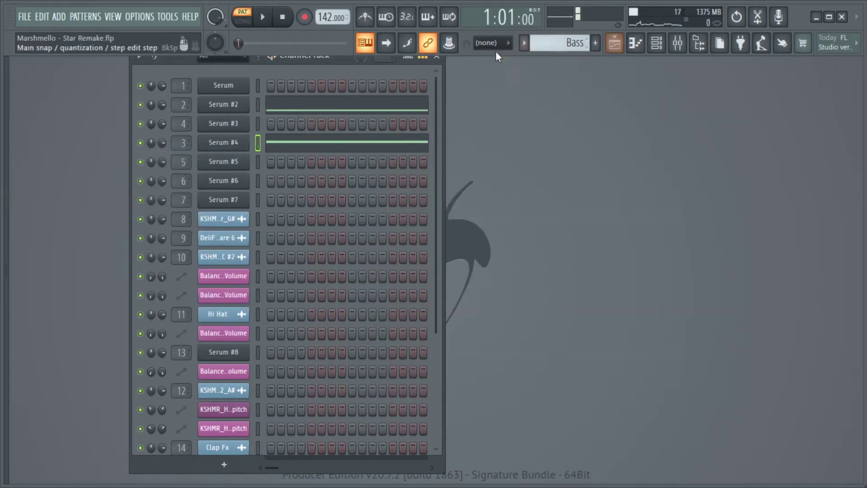
Step: Play the Chords pattern and review the oscillator and effects settings of its Serum #3 patch
left_click(524, 43)
left_click(540, 83)
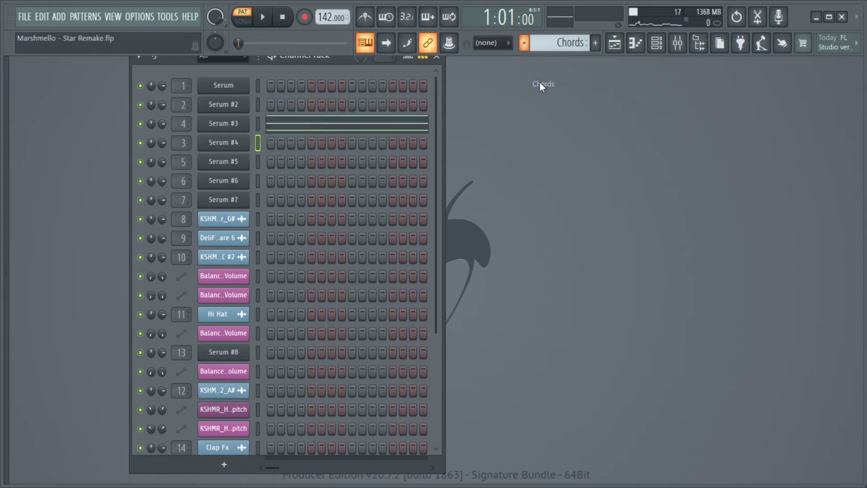
key("space")
left_click(234, 129)
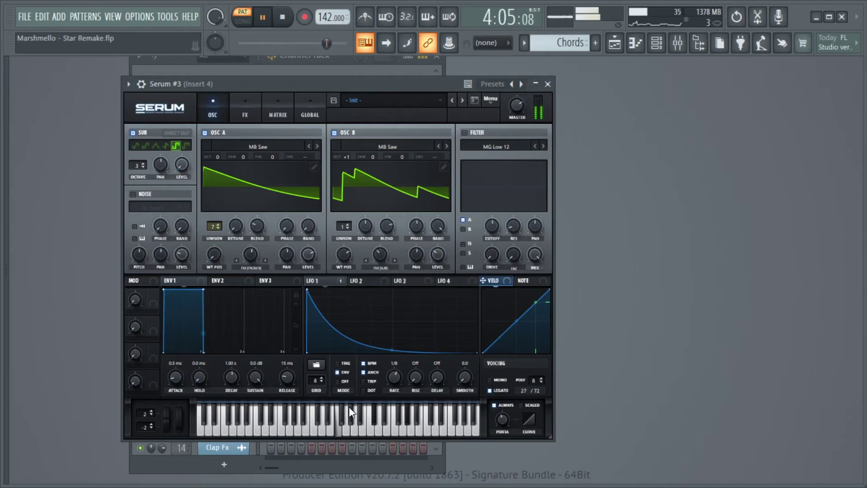
key("space")
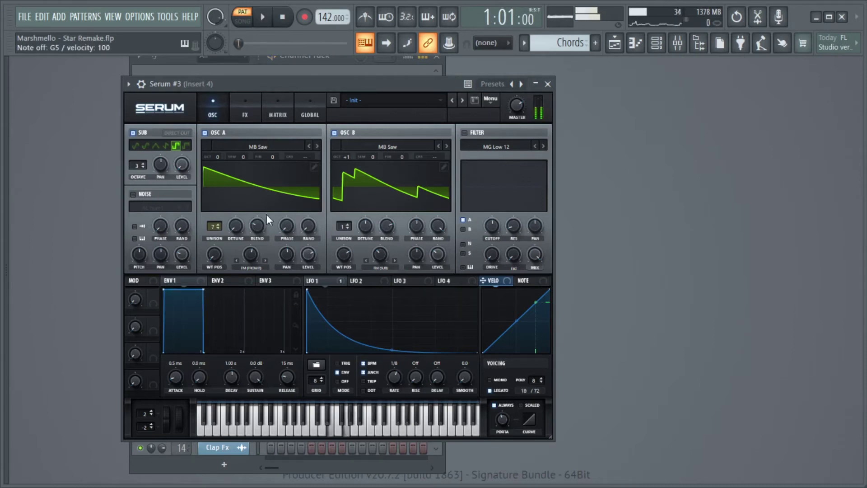
left_click(251, 105)
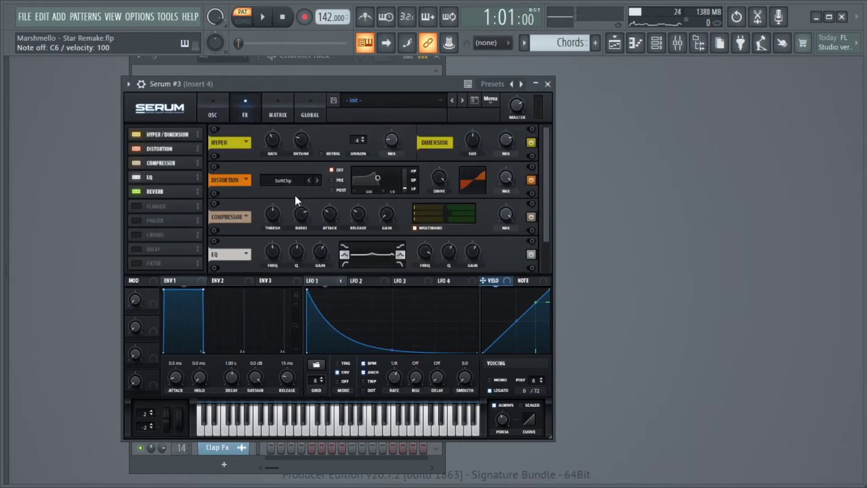
left_click(213, 108)
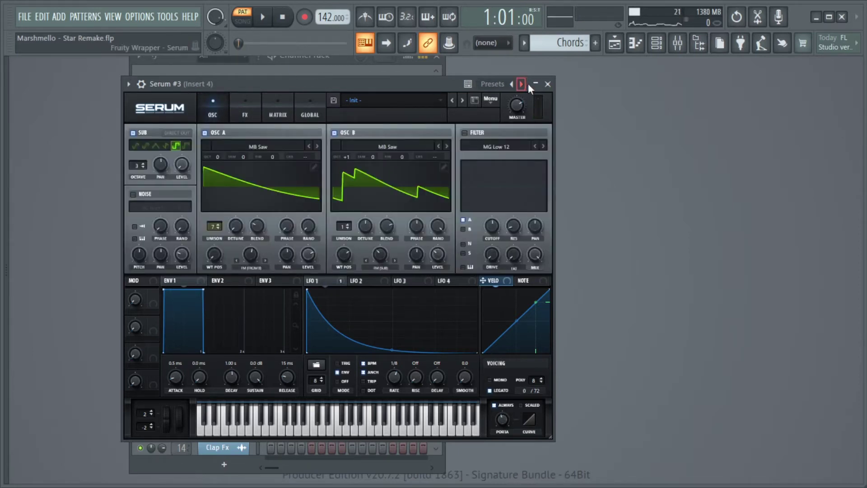
left_click(547, 84)
Step: Play the Arp pattern and review the oscillator and effects settings of its Serum #5 patch
left_click(526, 44)
left_click(542, 90)
key("space")
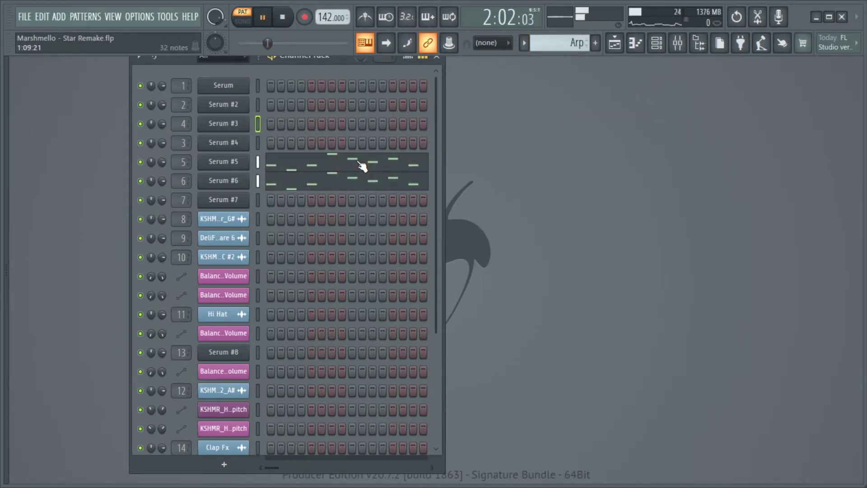
left_click(236, 160)
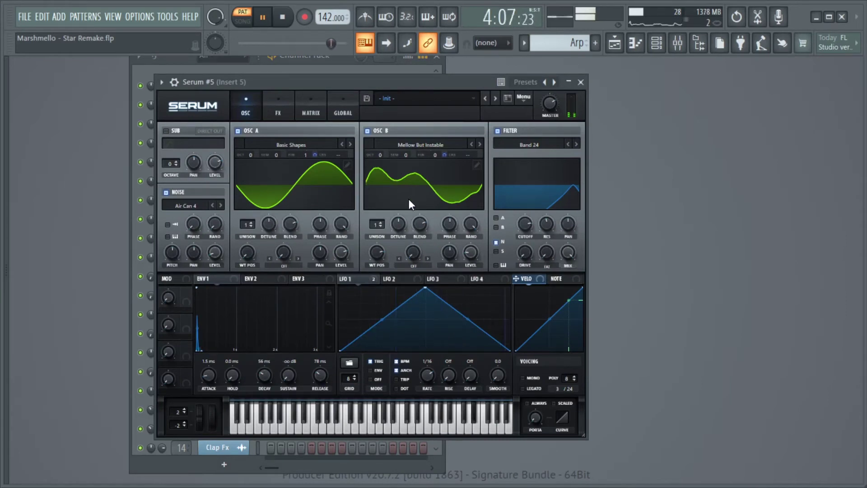
left_click(278, 112)
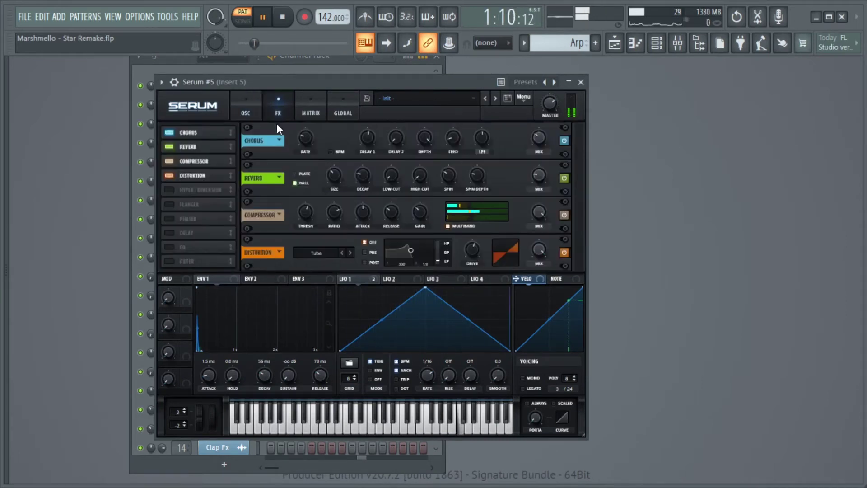
left_click(253, 106)
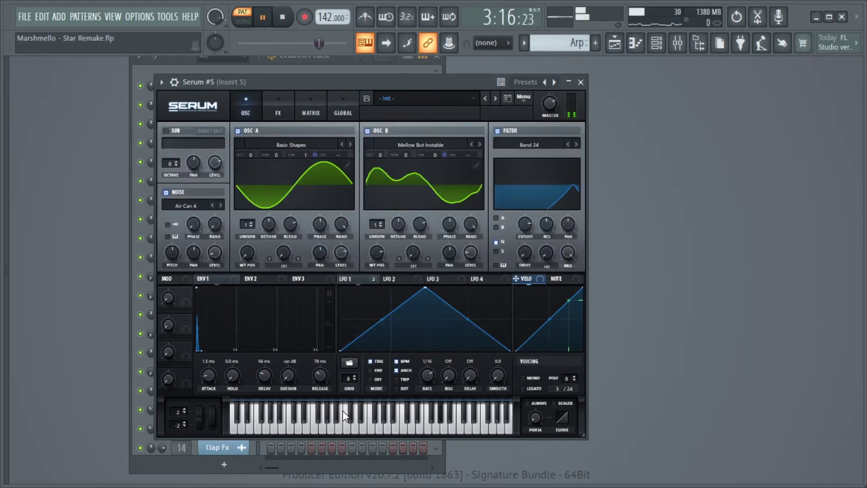
left_click(286, 25)
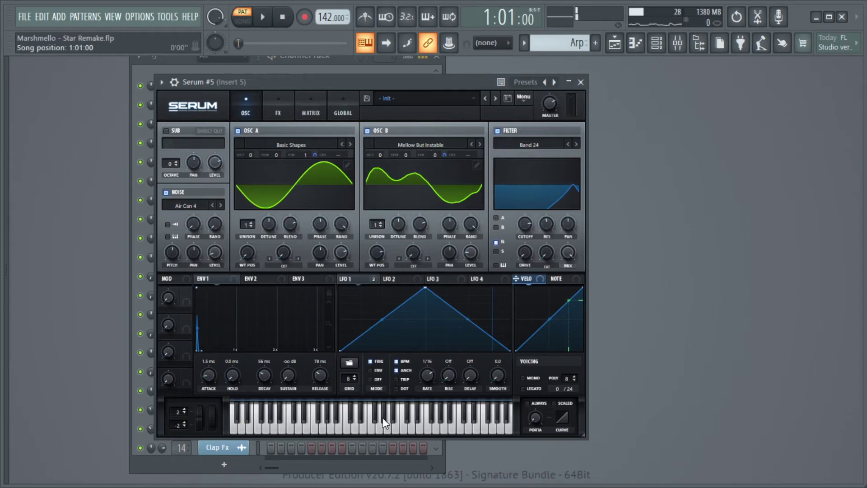
left_click_drag(396, 83, 453, 98)
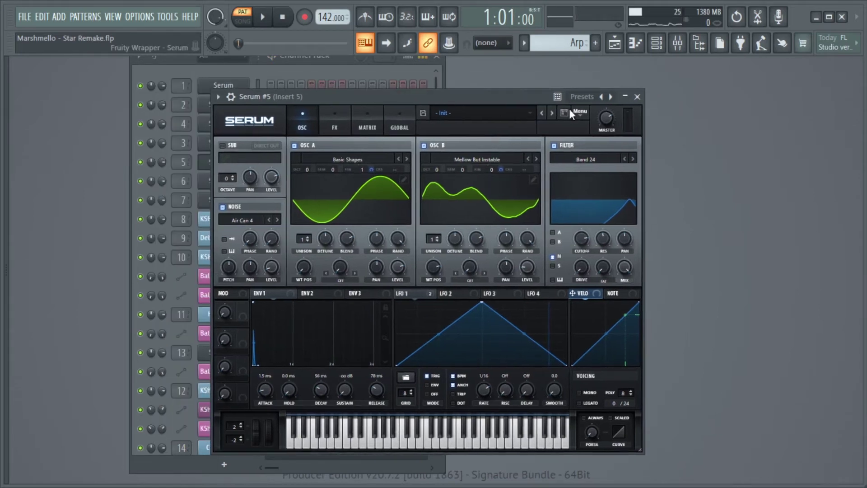
left_click(637, 96)
Step: Review the Serum #6 patch's oscillator and effects settings, and compare it with the Serum #5 patch
left_click(226, 180)
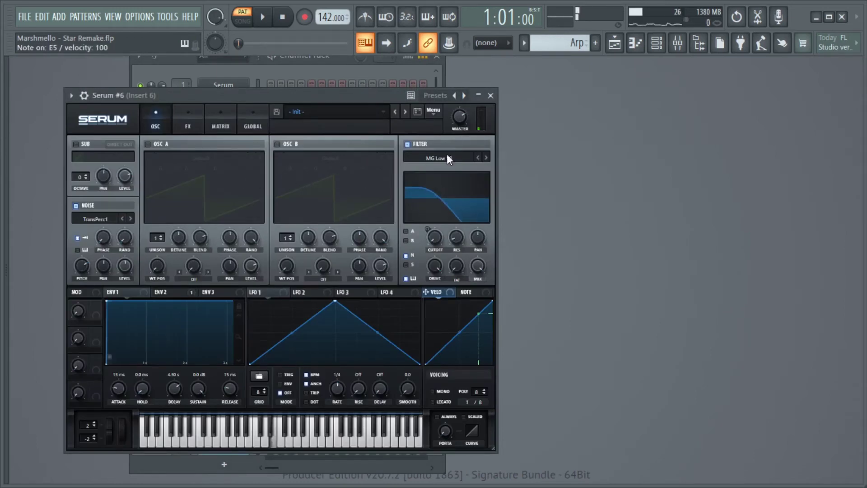
left_click(180, 125)
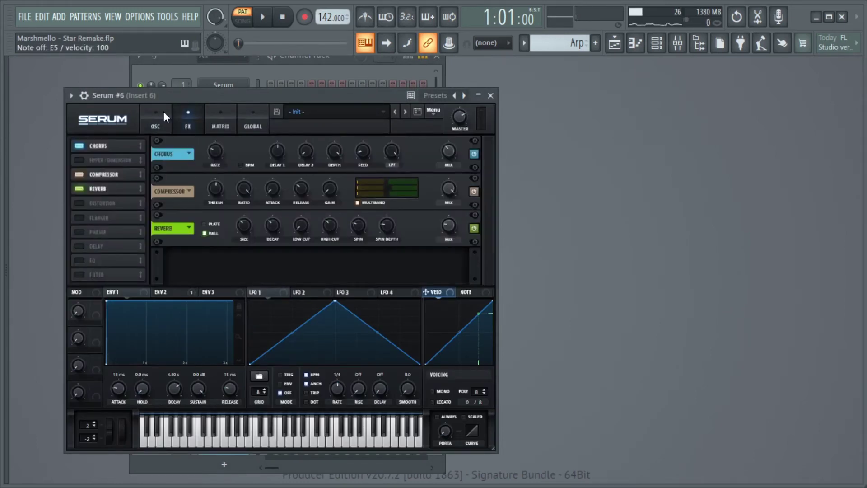
left_click(163, 111)
left_click(239, 180)
left_click(237, 144)
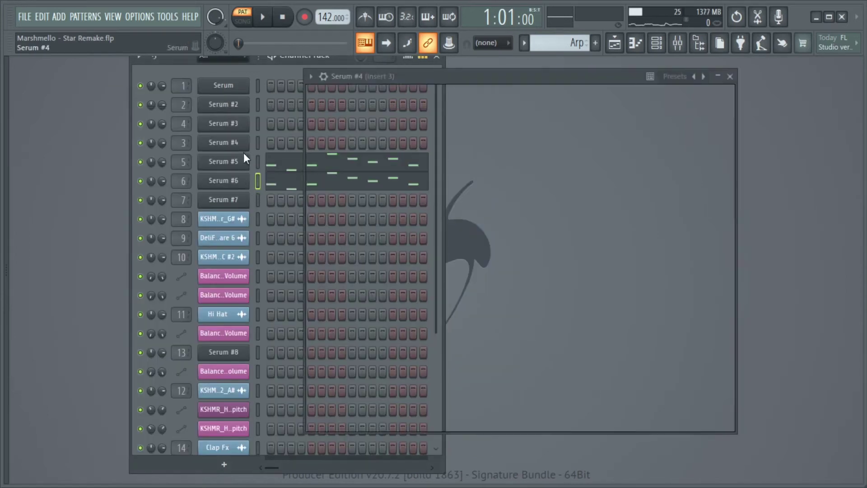
left_click(244, 158)
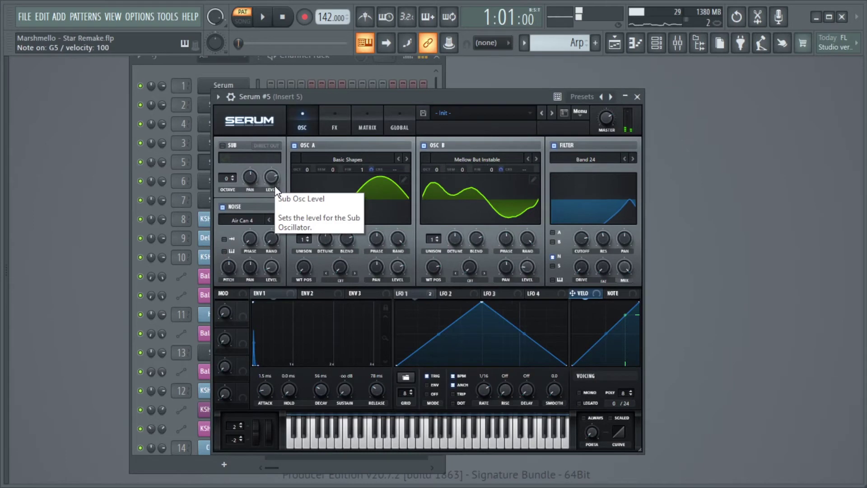
left_click(637, 97)
Step: Play the Voices pattern and review the effects and oscillator settings of its Serum #7 patch
left_click(524, 43)
left_click(541, 108)
key("space")
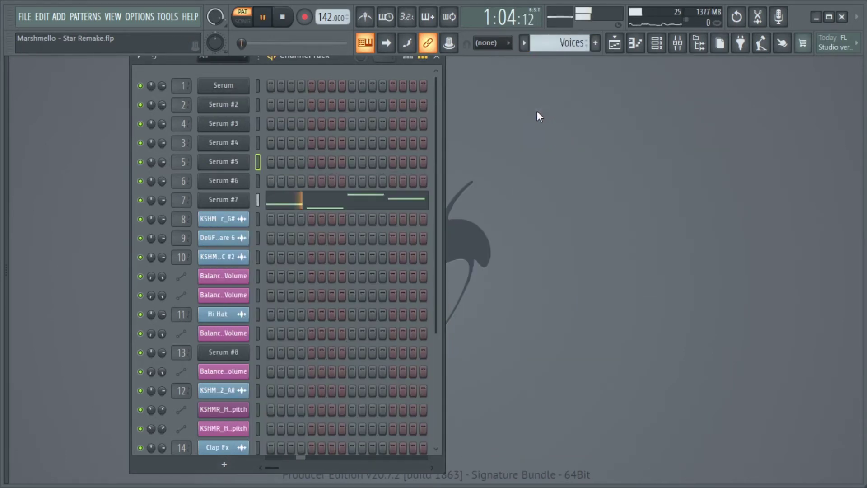
left_click(248, 201)
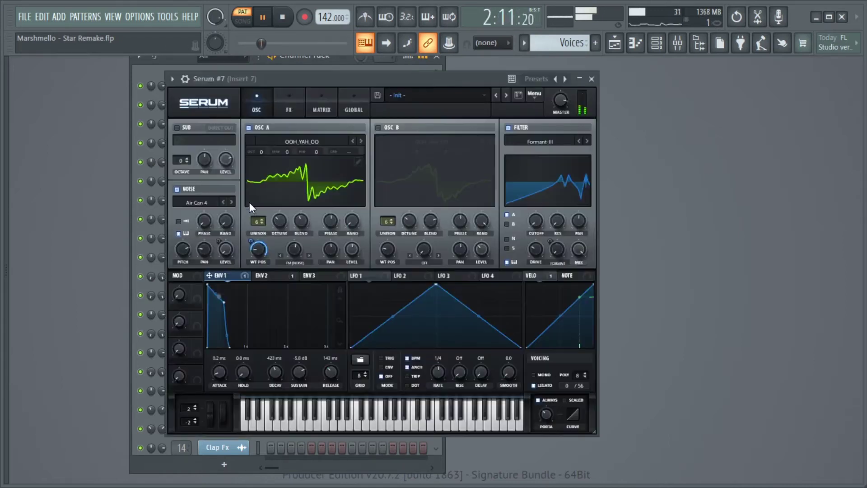
left_click(288, 106)
mouse_move(588, 159)
left_mouse_down()
mouse_move(595, 202)
mouse_move(586, 149)
left_mouse_up()
left_click(248, 107)
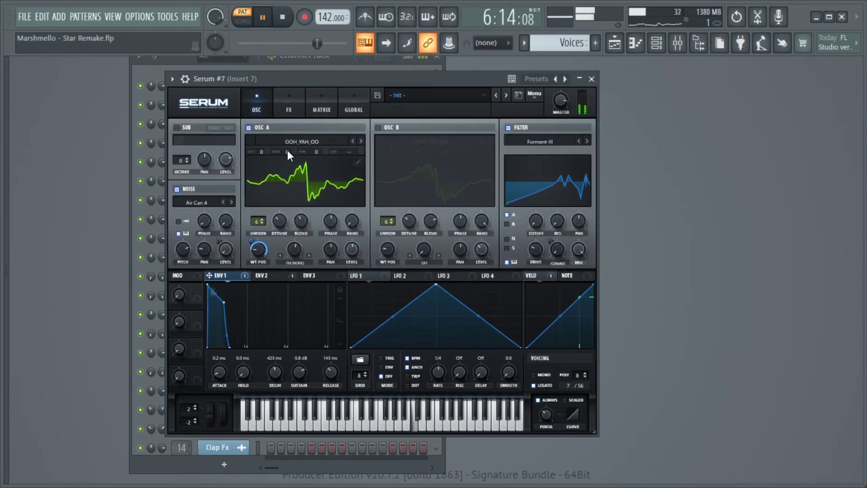
left_click(282, 17)
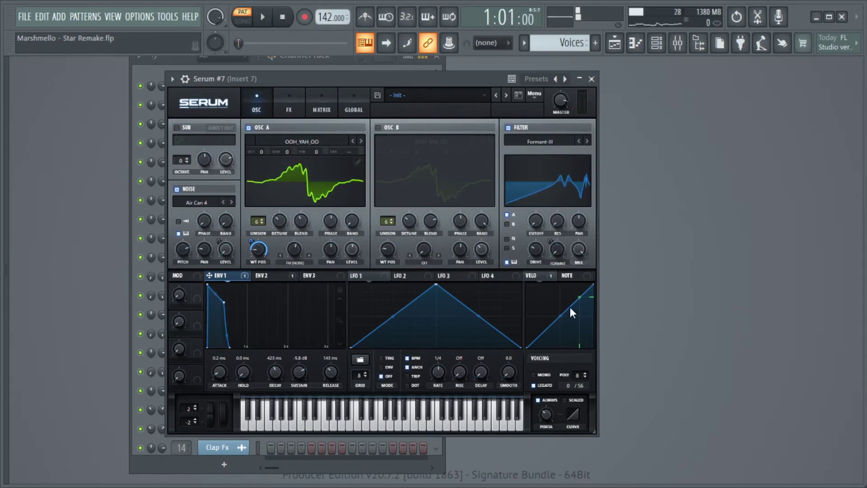
left_click(590, 80)
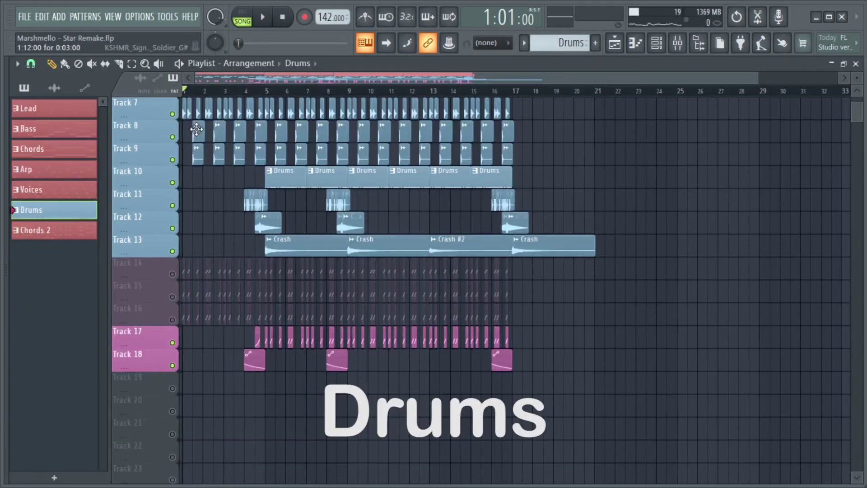
Step: Play the drum arrangement in the playlist and examine the drum clips across its tracks
key("space")
left_click_drag(752, 82, 597, 79)
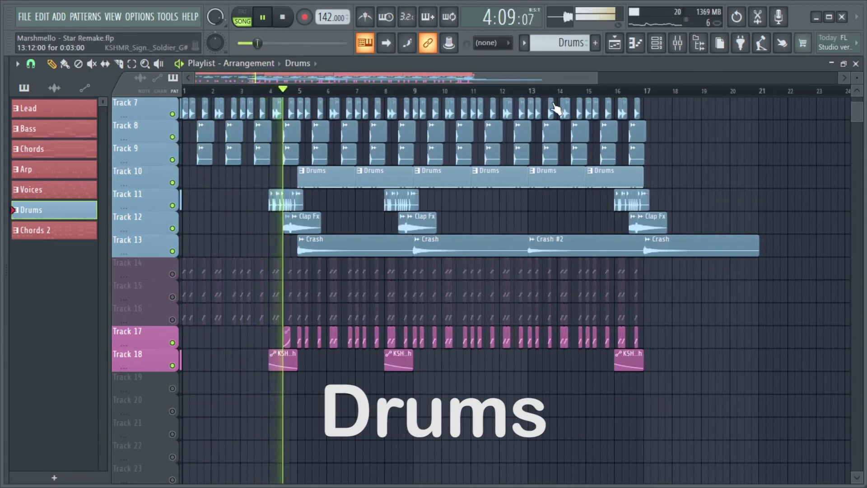
scroll(623, 253, "up", 2)
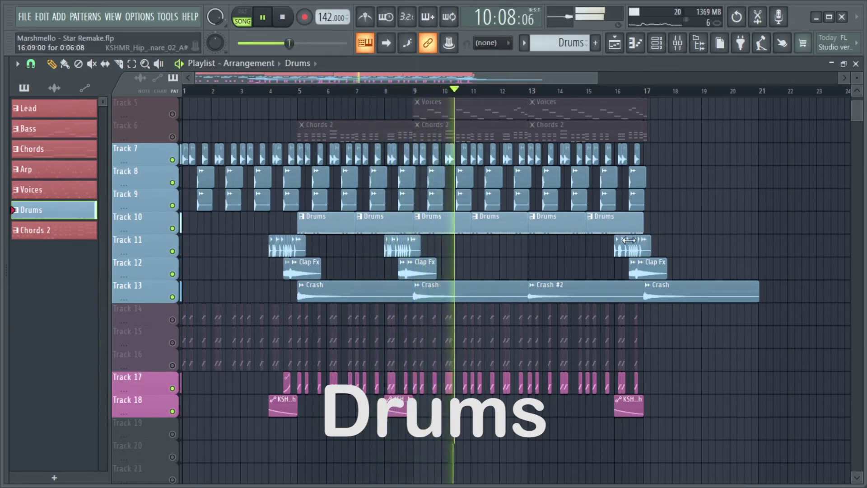
Step: Look over the remaining drum and automation tracks while the drums play to the end, and stop playback
scroll(710, 226, "up", 4)
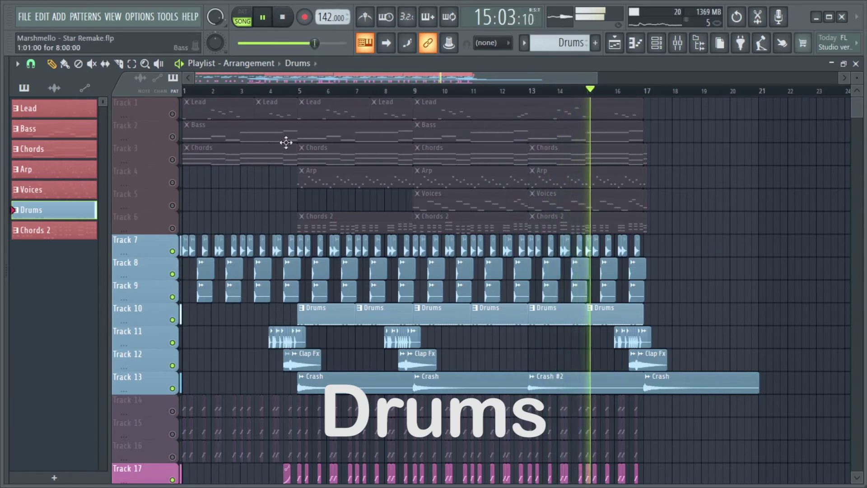
scroll(300, 177, "down", 2)
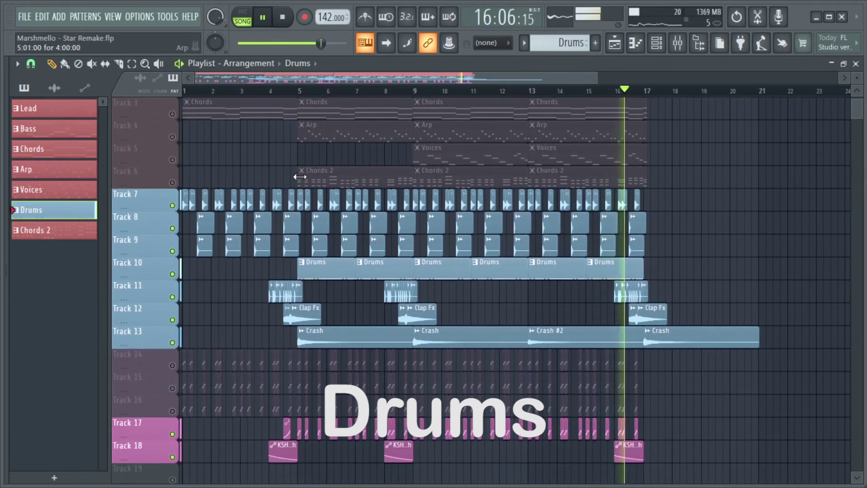
key("space")
scroll(492, 110, "up", 1)
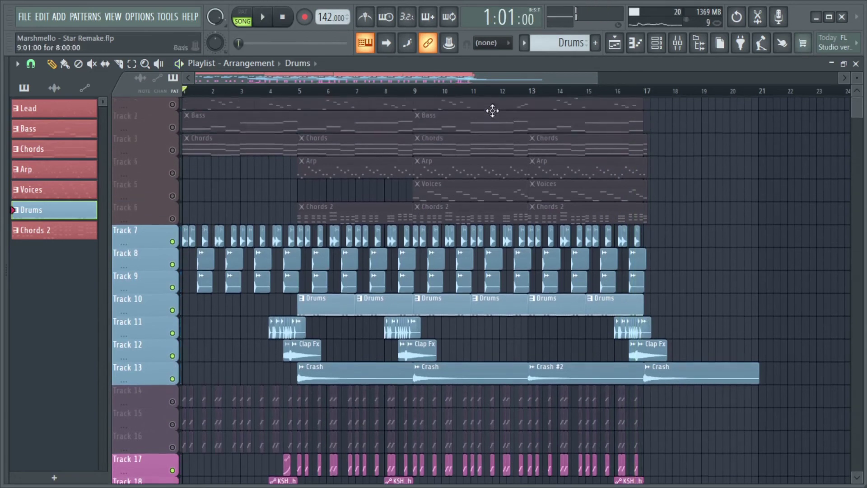
Step: Select the Chords 2 pattern and open the Serum patch it uses
left_click(524, 42)
left_click(544, 131)
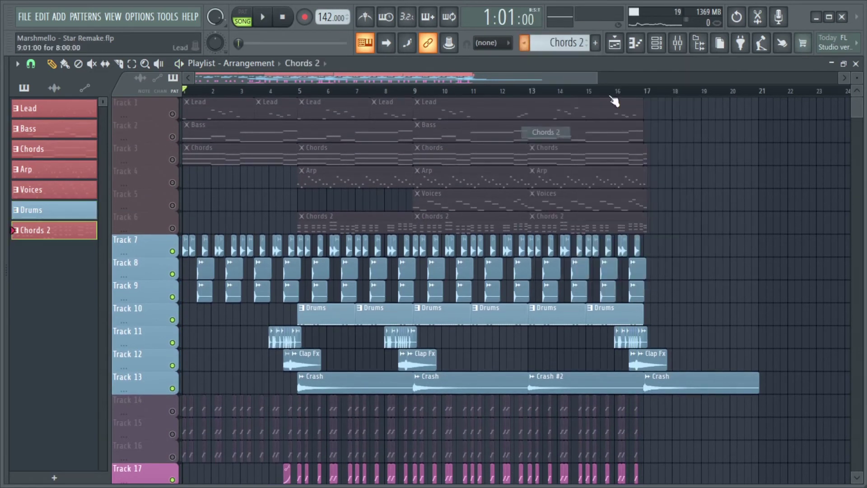
left_click(656, 43)
left_click(246, 350)
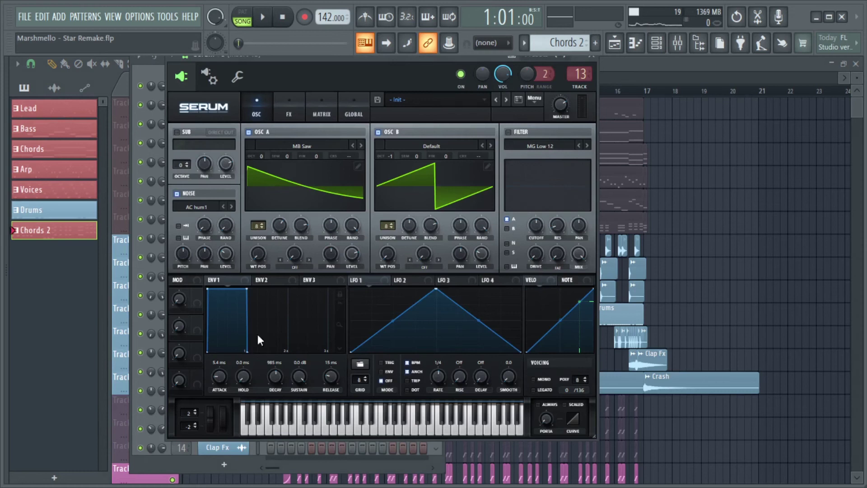
Step: Play the Chords 2 pattern in pattern mode and review its Serum patch's oscillator and distortion effect settings
left_click(242, 17)
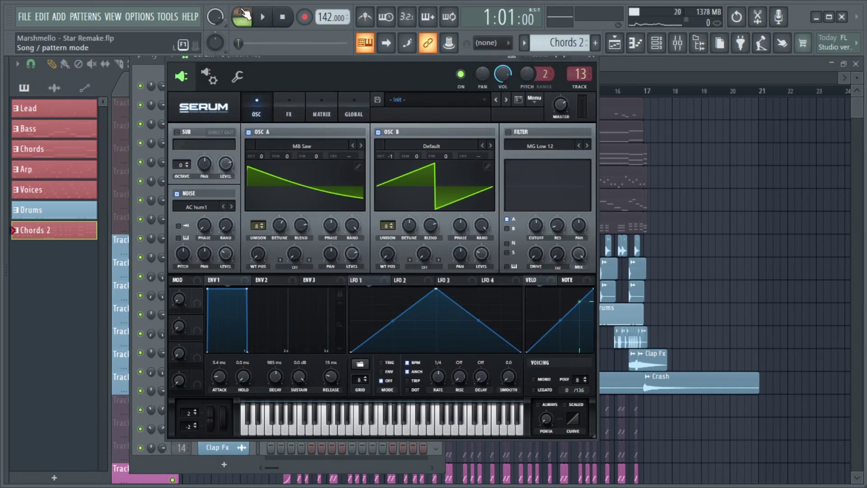
key("space")
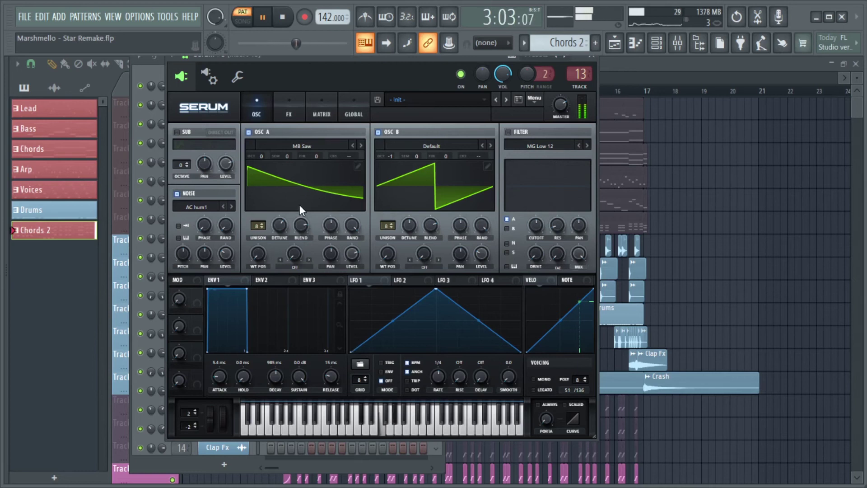
left_click(283, 113)
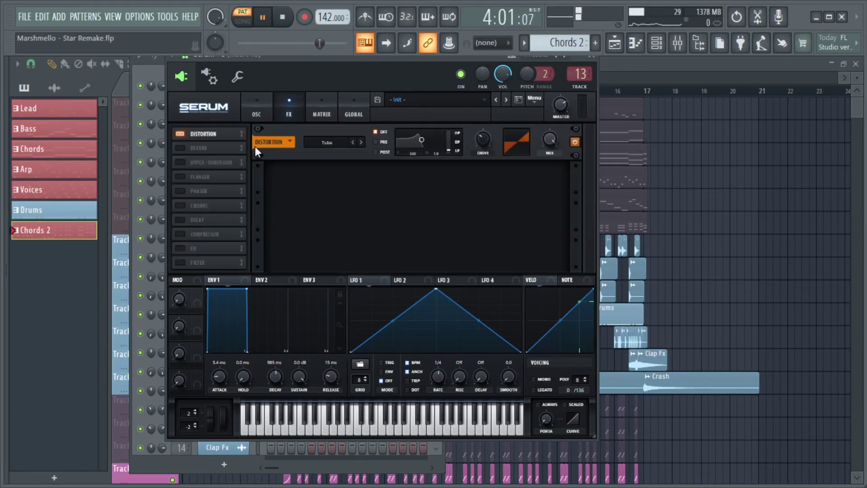
left_click(262, 111)
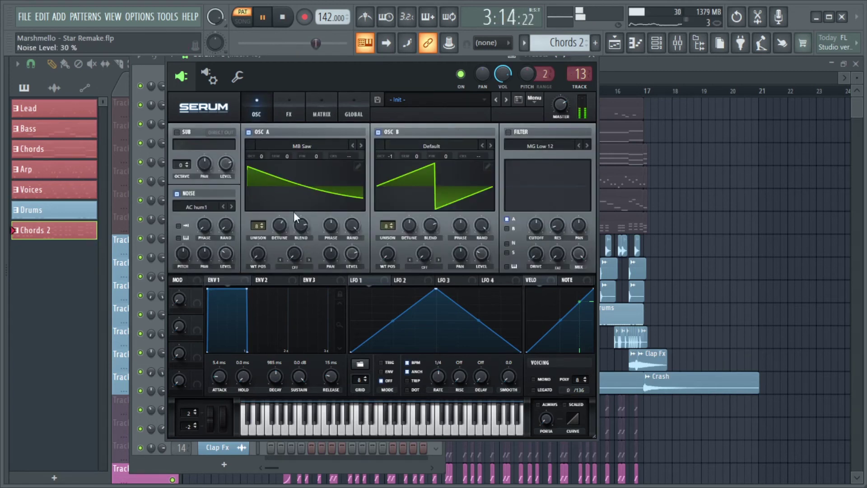
left_click(592, 59)
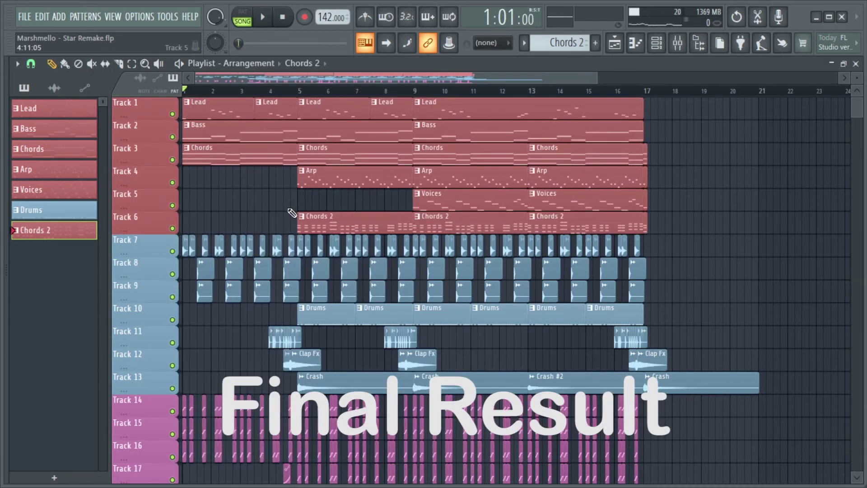
Step: Play the full song arrangement from the start with all tracks enabled
key("space")
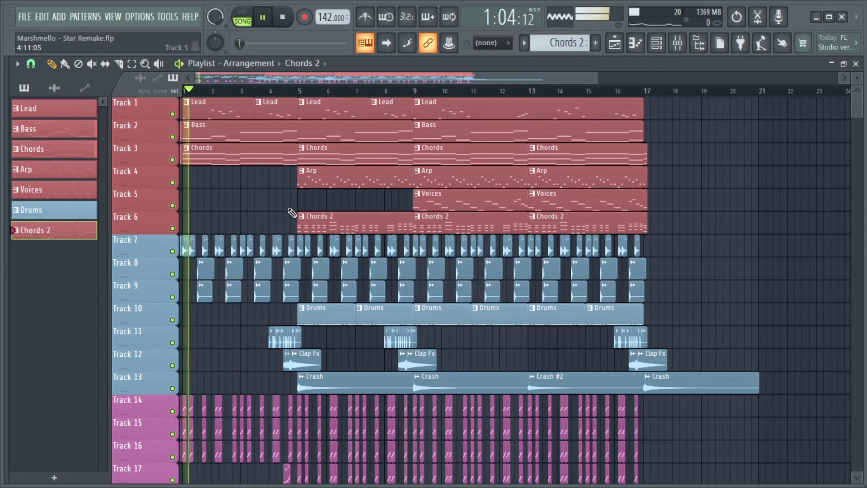